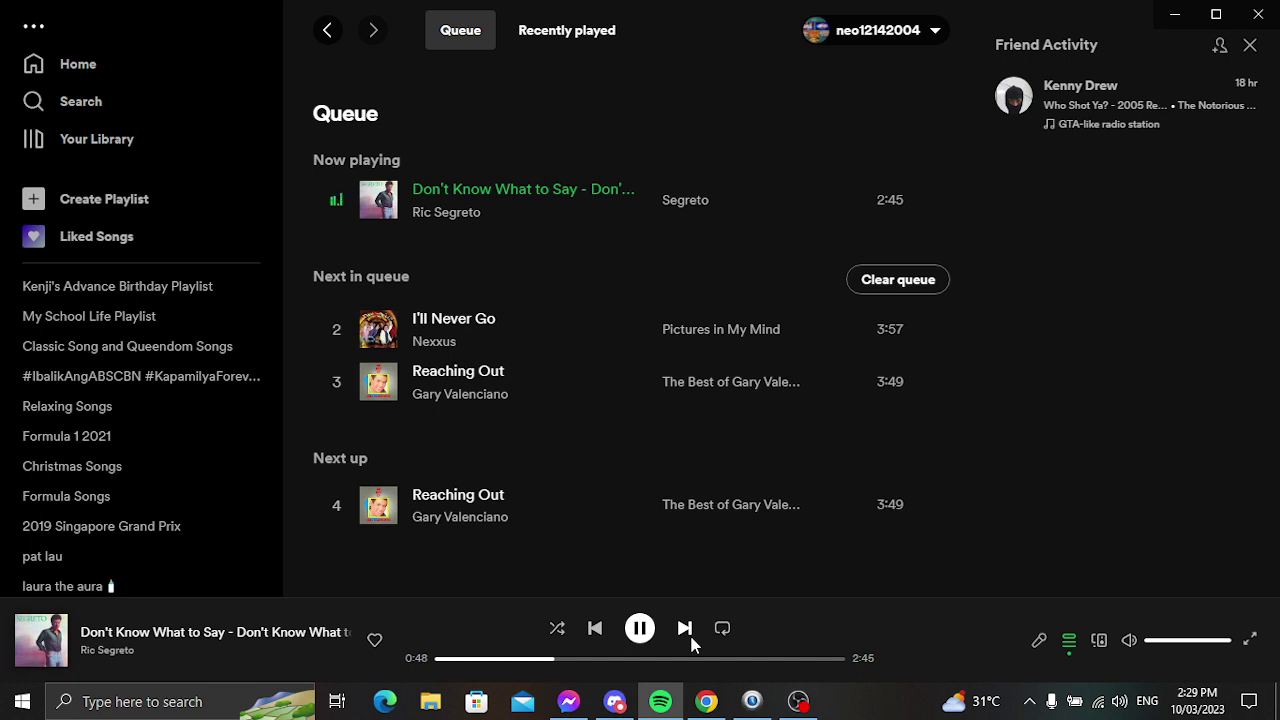
- Skip past I'll Never Go to the final queued song, Reaching Out by Gary Valenciano
{"action": "left_click", "coordinate": [686, 629]}
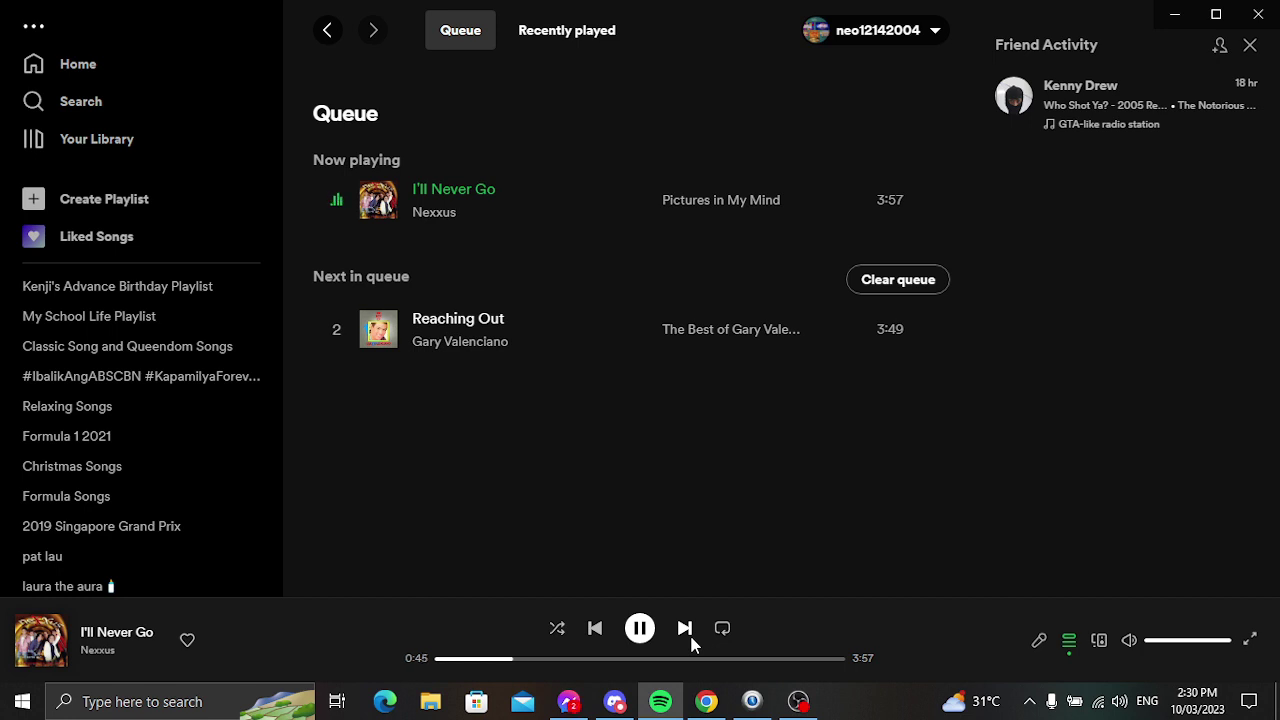
{"action": "left_click", "coordinate": [686, 629]}
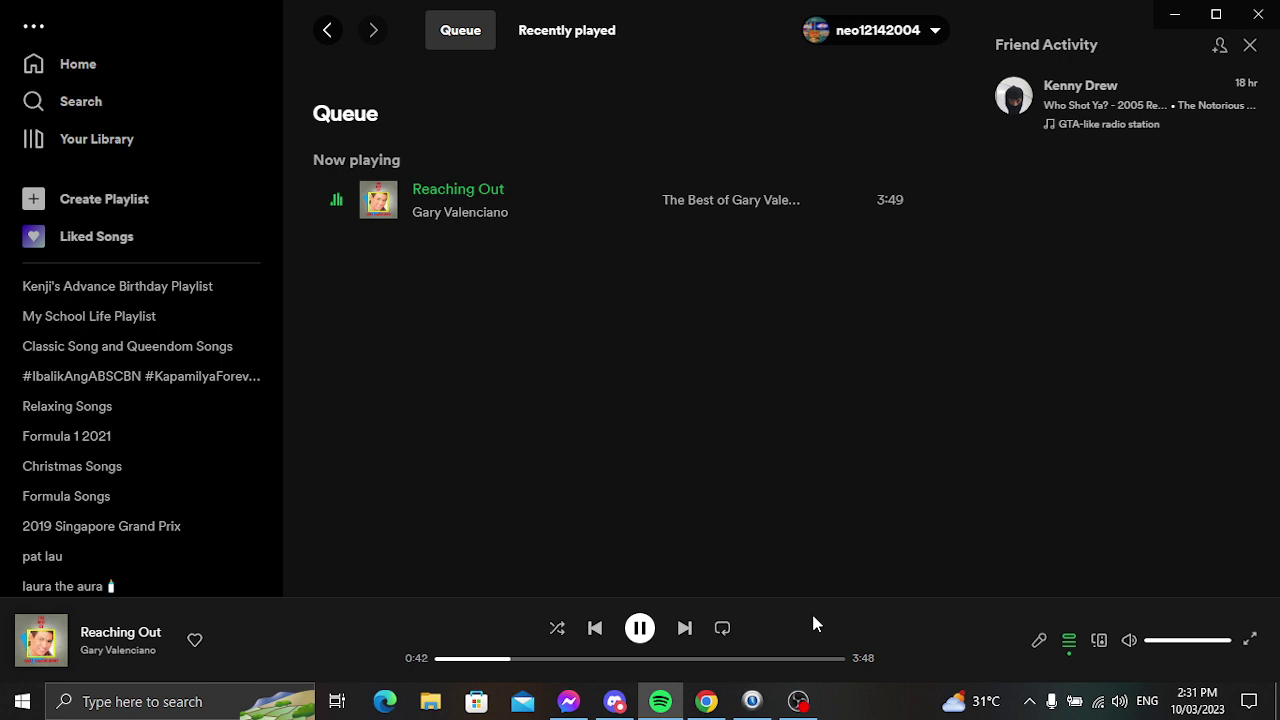
- Pause the Spotify music and bring the recording OBS Studio window in front of Spotify
{"action": "key", "text": "space"}
{"action": "left_click", "coordinate": [798, 701]}
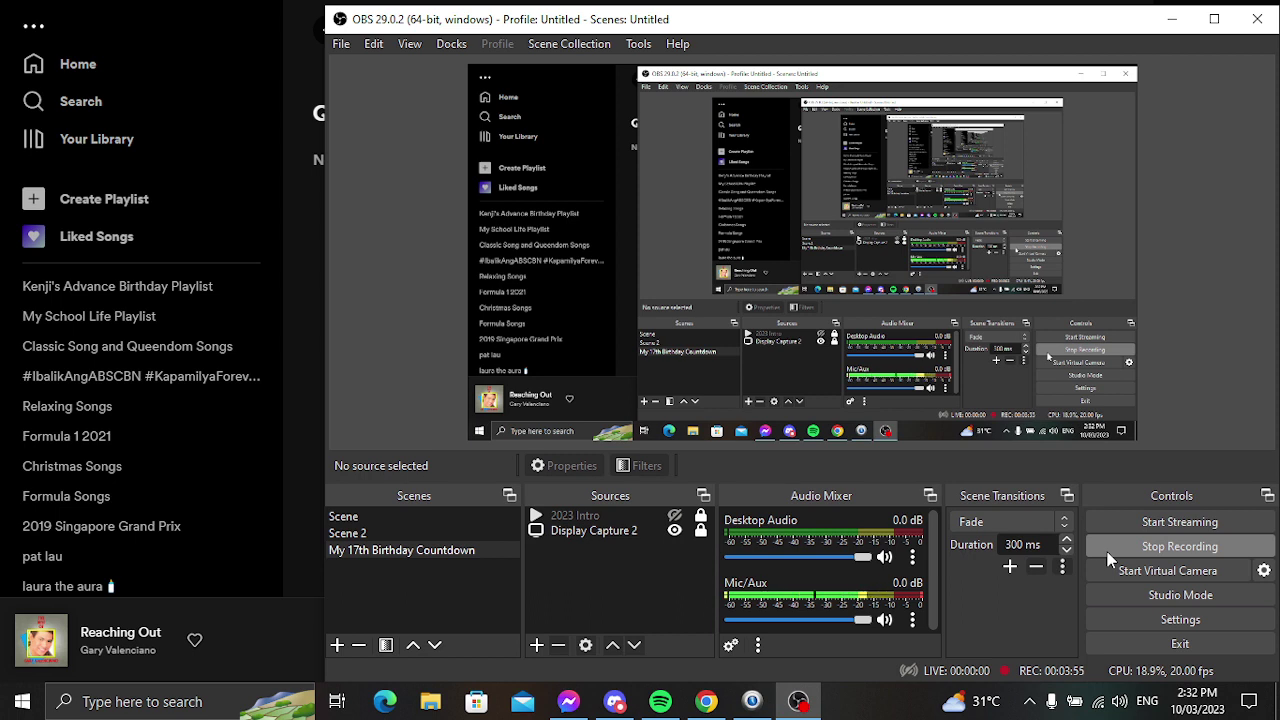